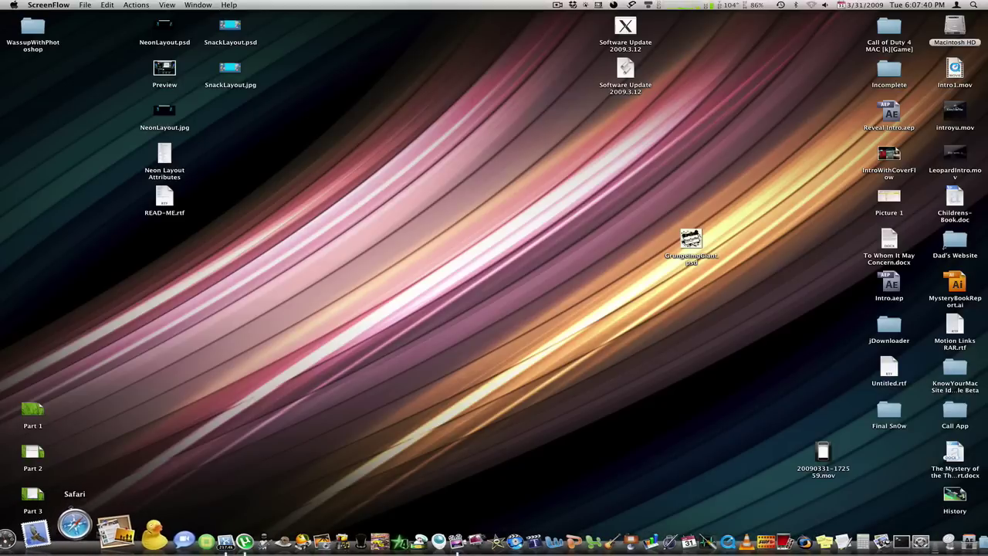
# Open Safari, load the Google home page, and turn off Mouseposé's Highlight Window option
pyautogui.click(81, 529)
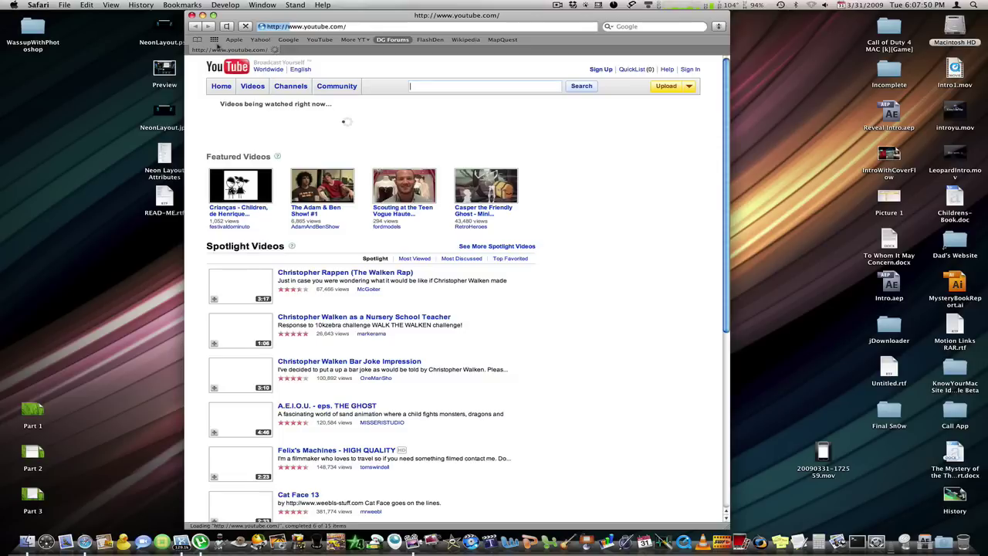
pyautogui.press('F1')
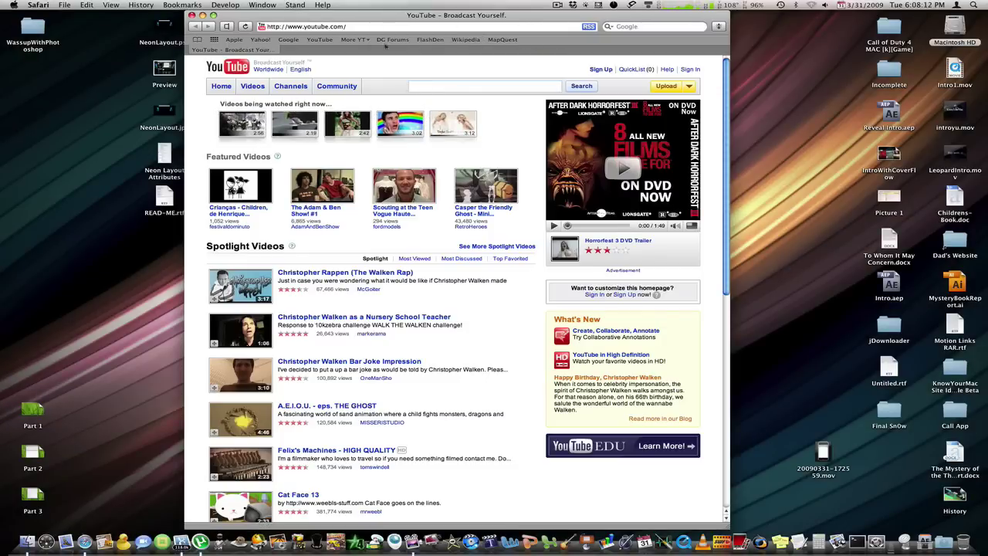
pyautogui.click(287, 39)
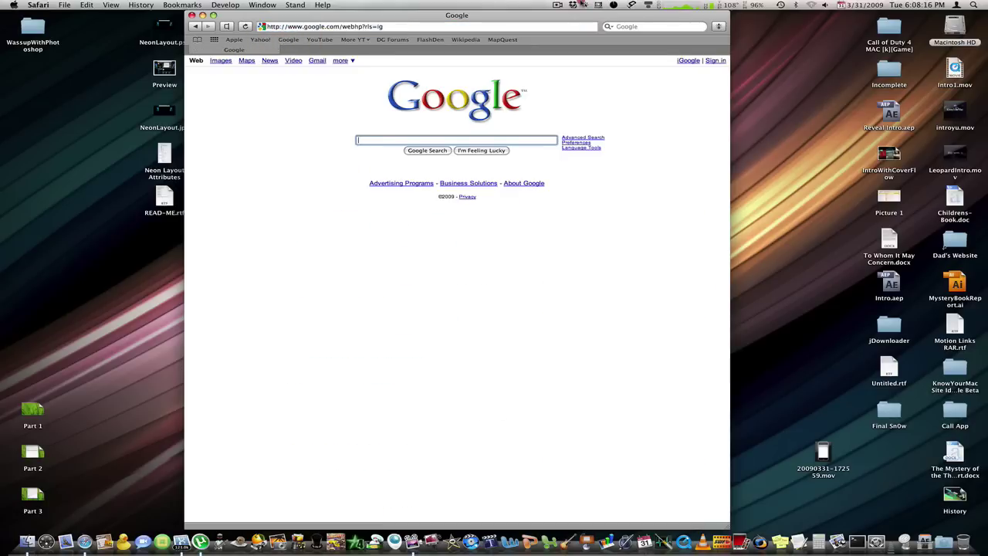
pyautogui.click(584, 5)
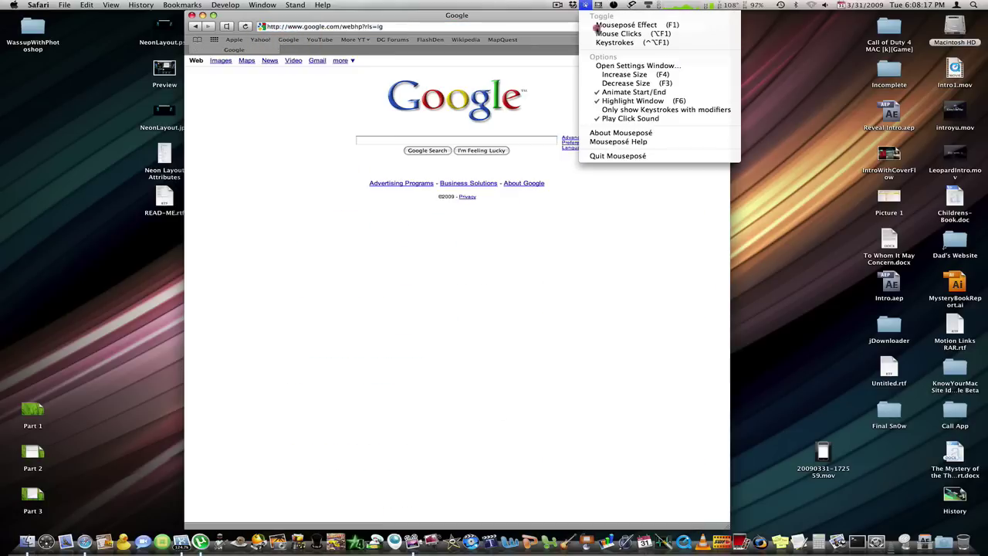
pyautogui.click(640, 101)
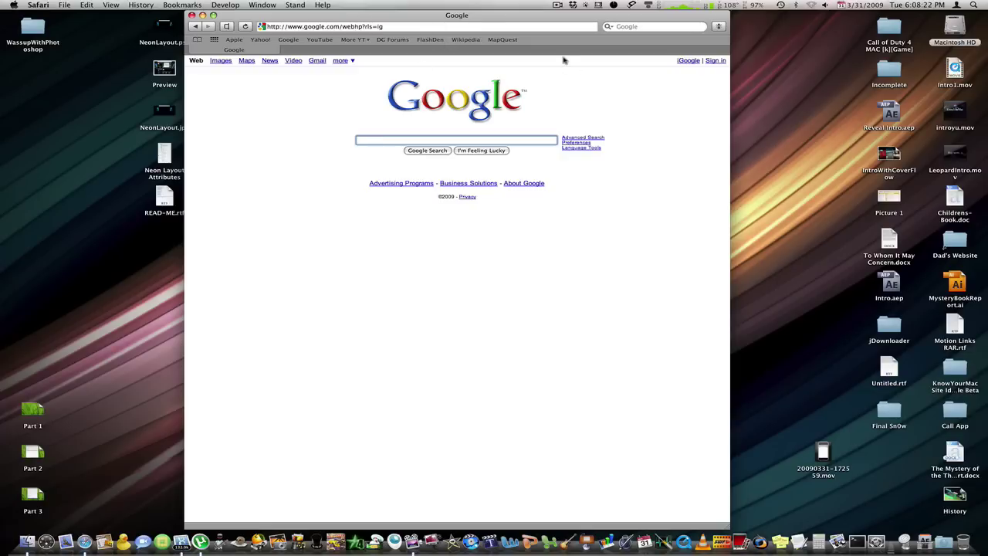
# Create a bookmark of the Google page and replace its name with a single vertical bar "|"
pyautogui.press('super+d')
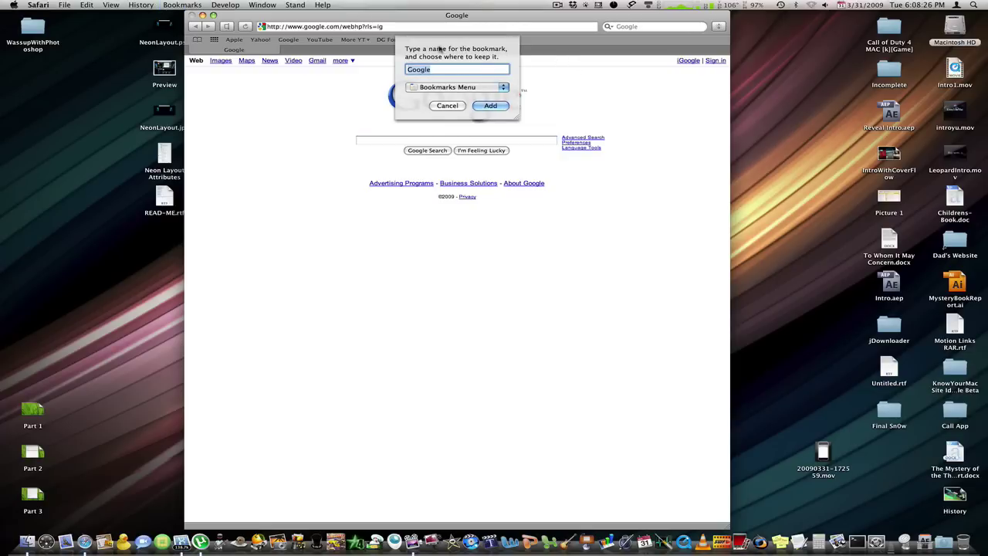
pyautogui.moveTo(479, 15); pyautogui.dragTo(512, 15)
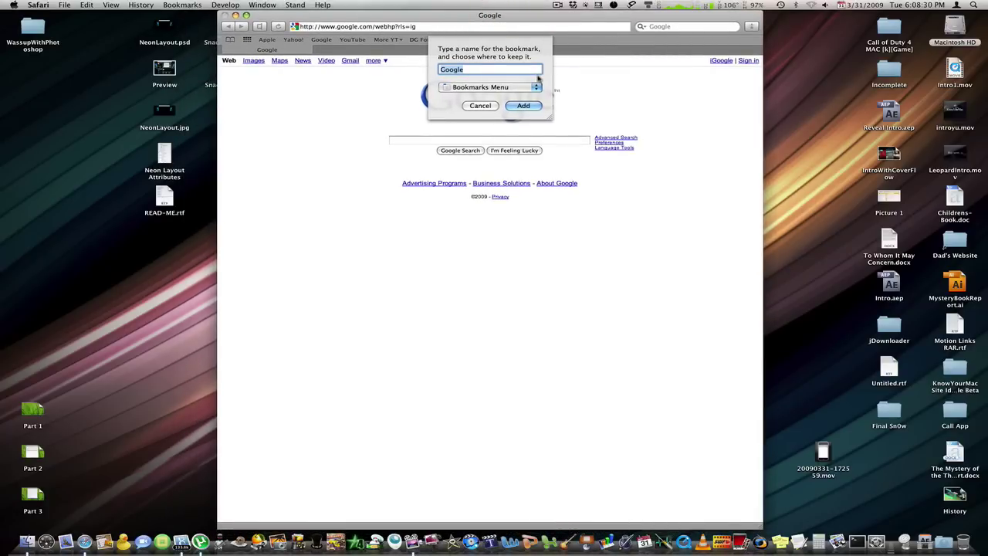
pyautogui.press('BackSpace')
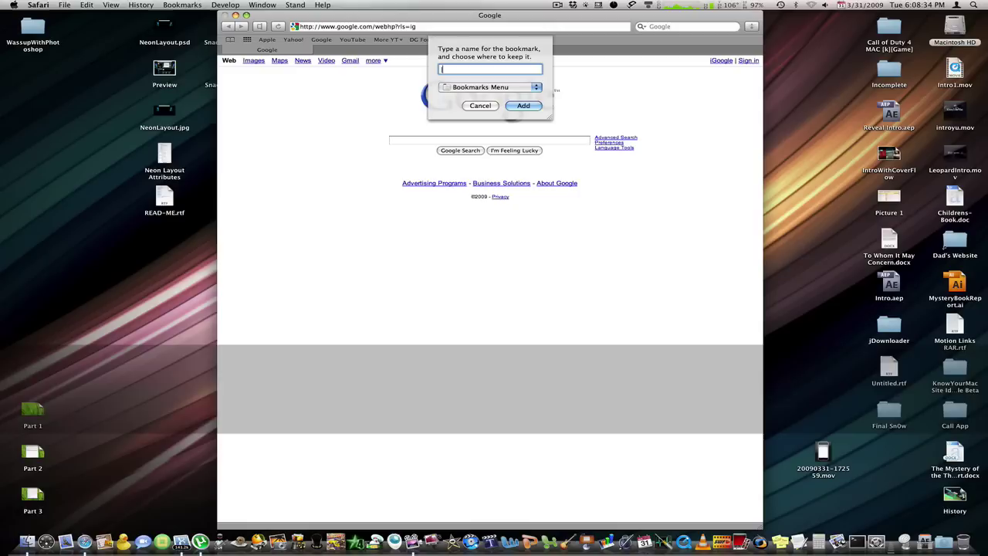
pyautogui.click(461, 67)
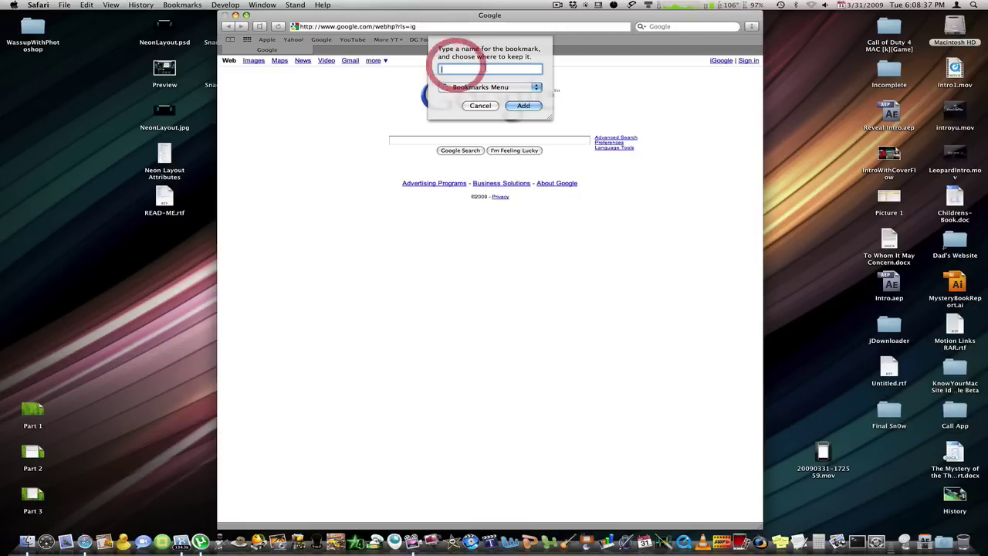
pyautogui.click(482, 72)
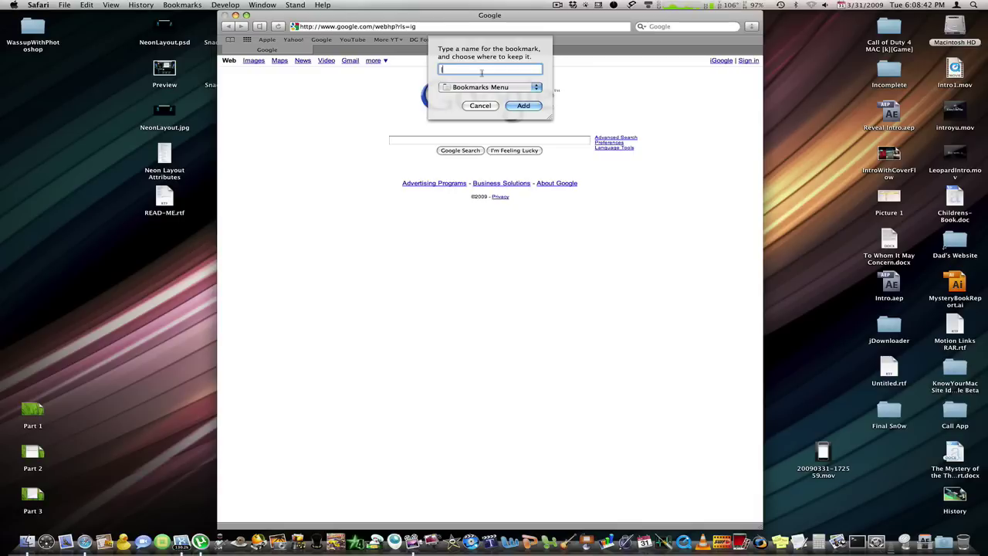
pyautogui.write('| | ')
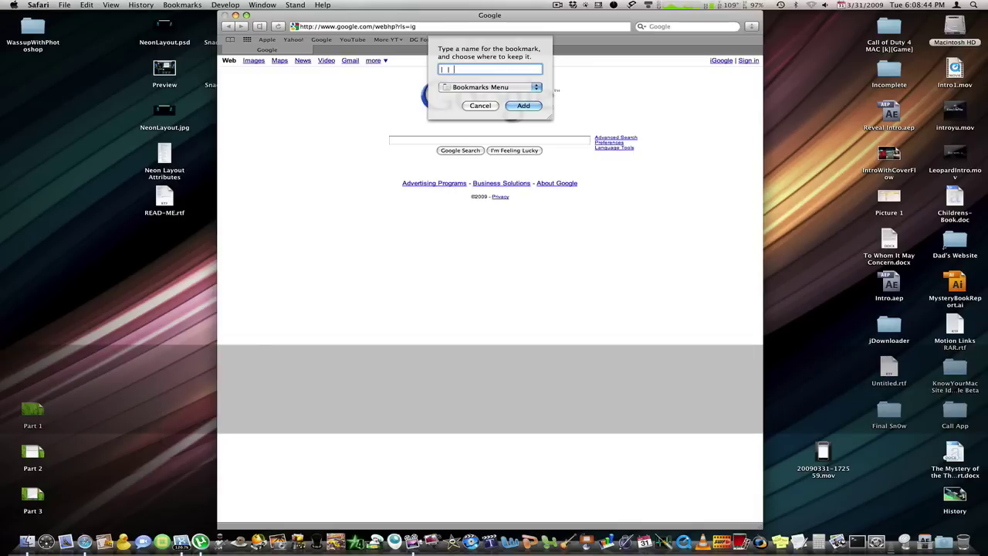
pyautogui.write('|  |')
pyautogui.write('l')
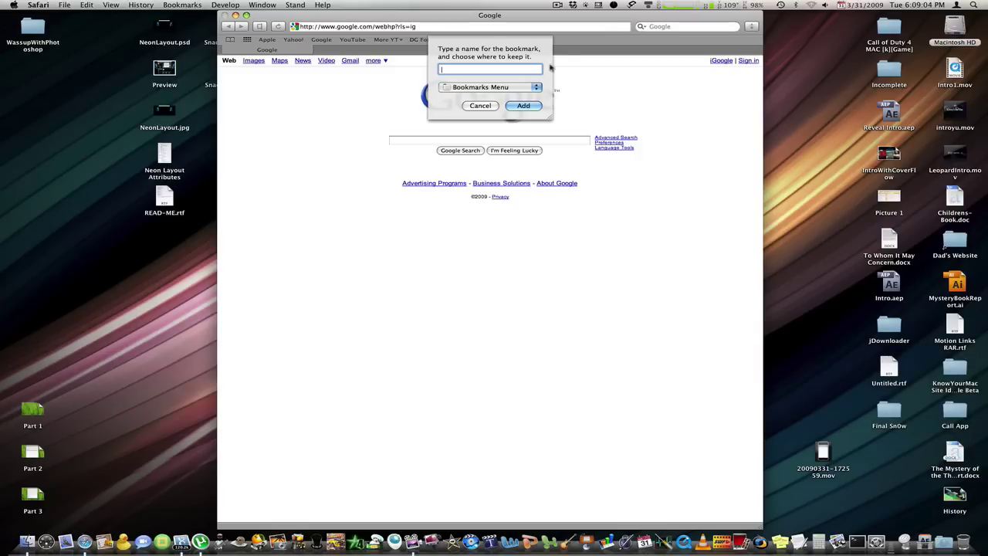
# Save the "|" bookmark to the Bookmarks Bar and move it to the end, after MapQuest
pyautogui.click(529, 87)
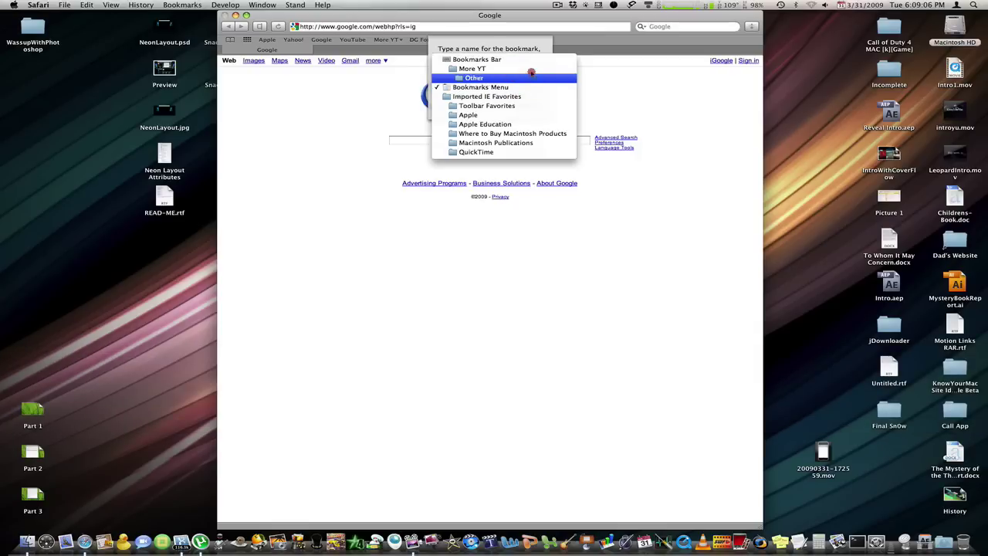
pyautogui.click(530, 56)
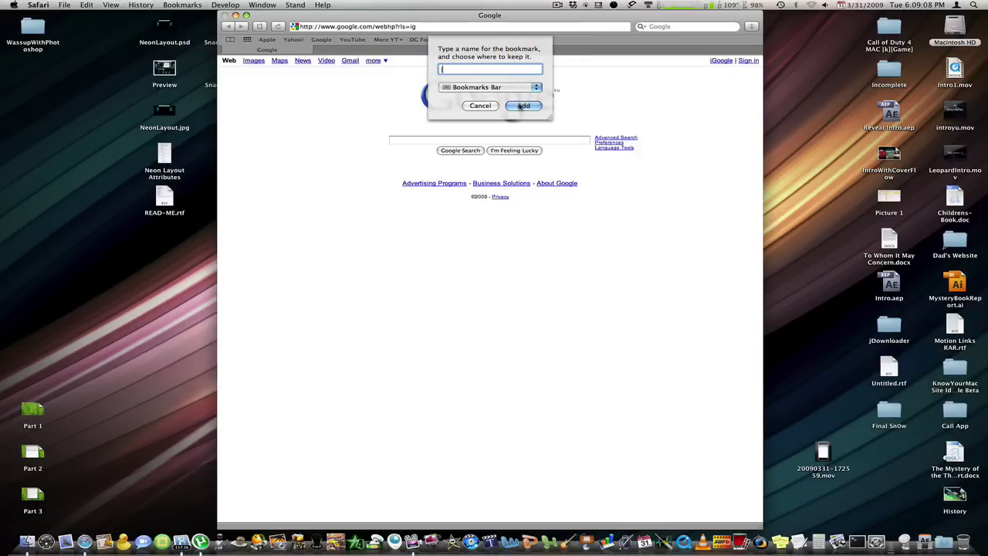
pyautogui.click(524, 105)
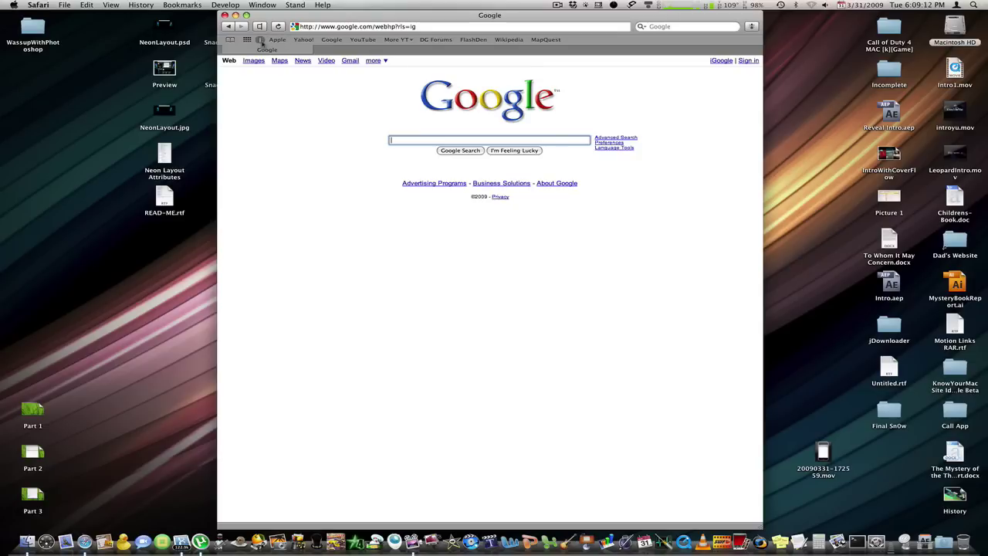
pyautogui.moveTo(262, 42); pyautogui.dragTo(587, 40)
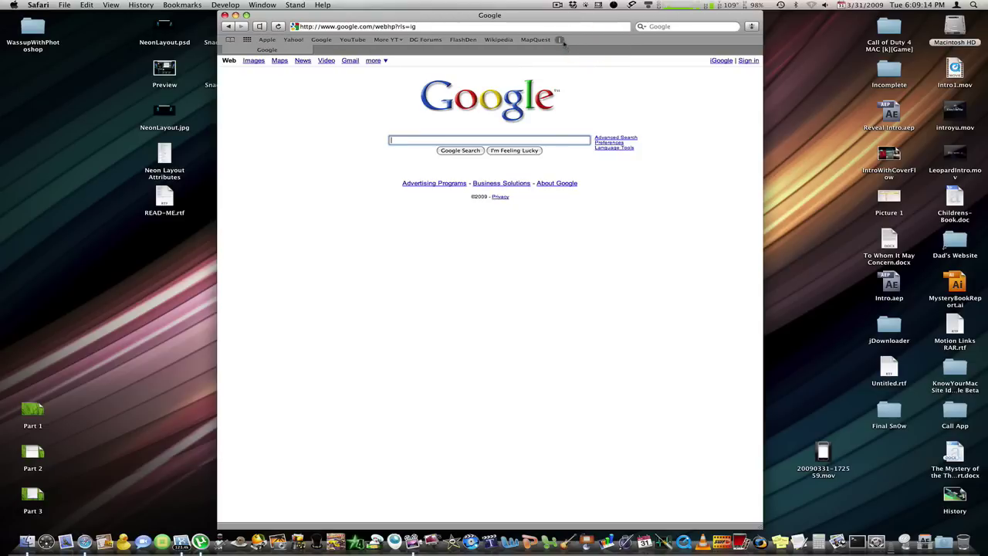
pyautogui.click(563, 43)
# Select the "|" bookmark in the Bookmarks Bar collection and enlarge the browser window
pyautogui.click(230, 39)
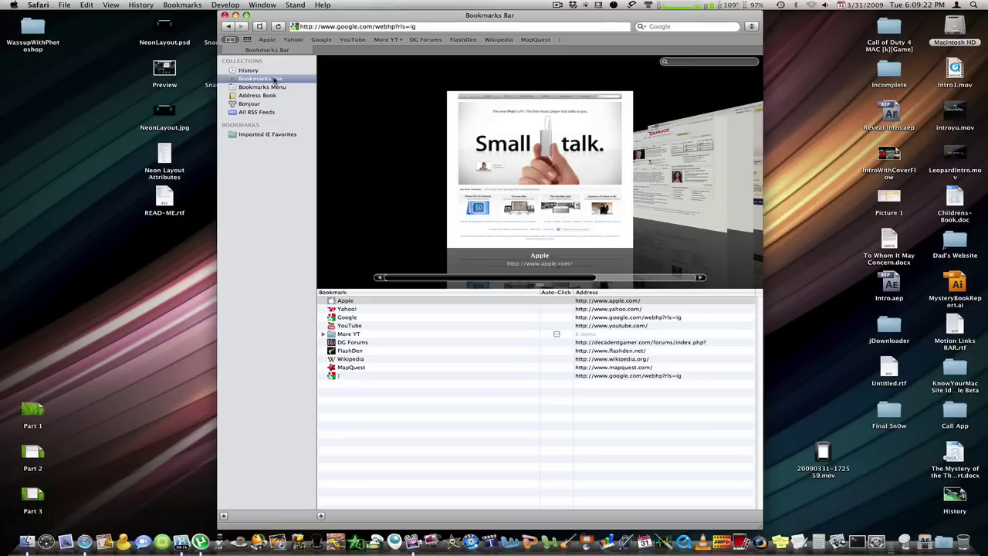
pyautogui.click(274, 79)
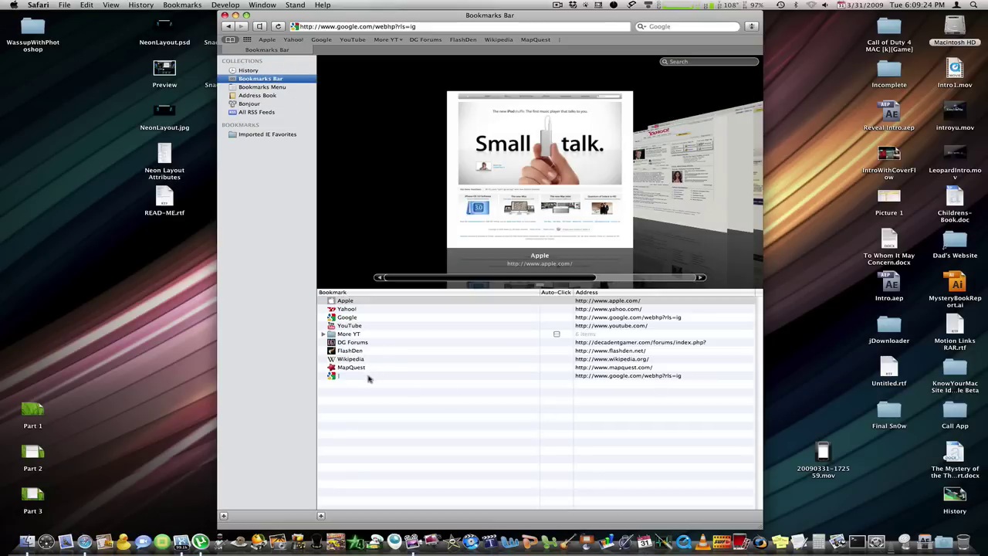
pyautogui.click(369, 378)
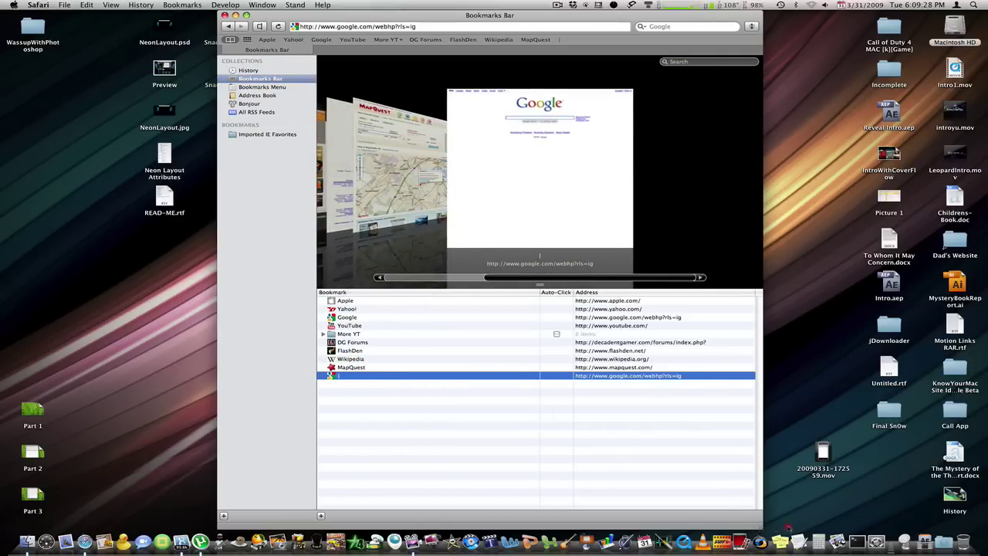
pyautogui.moveTo(788, 527); pyautogui.dragTo(874, 527)
pyautogui.moveTo(661, 10); pyautogui.dragTo(555, 9)
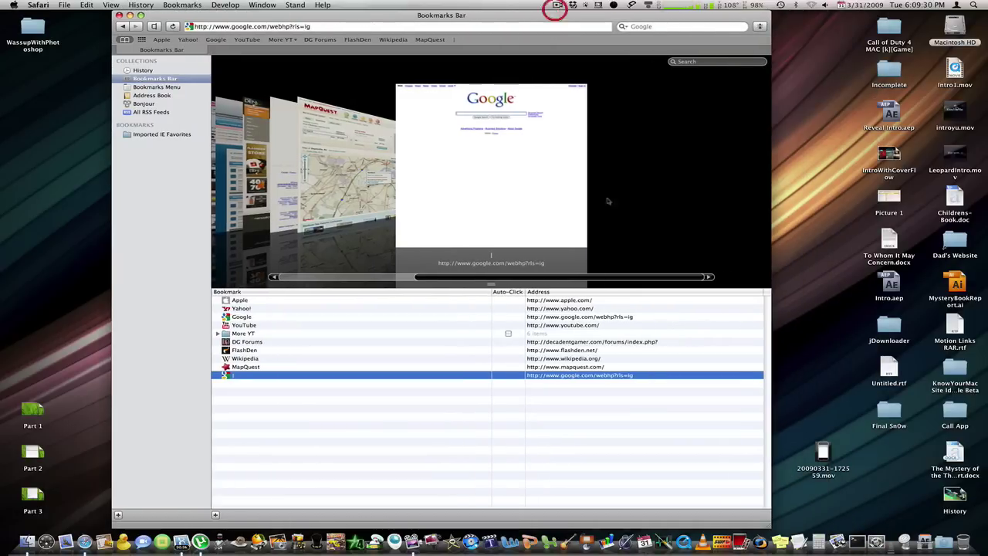
# Replace the address of the "|" bookmark with "javascript:"
pyautogui.press('F1')
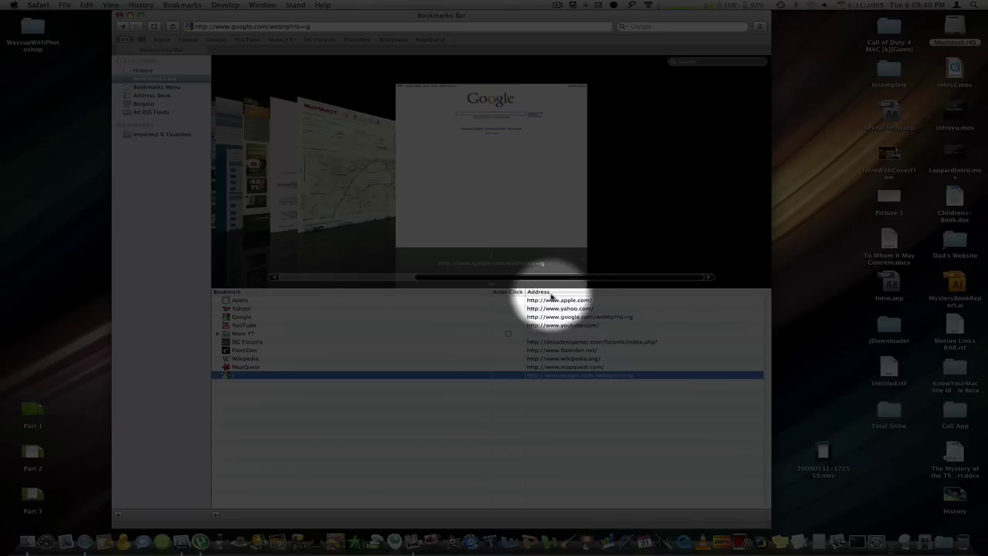
pyautogui.click(554, 376)
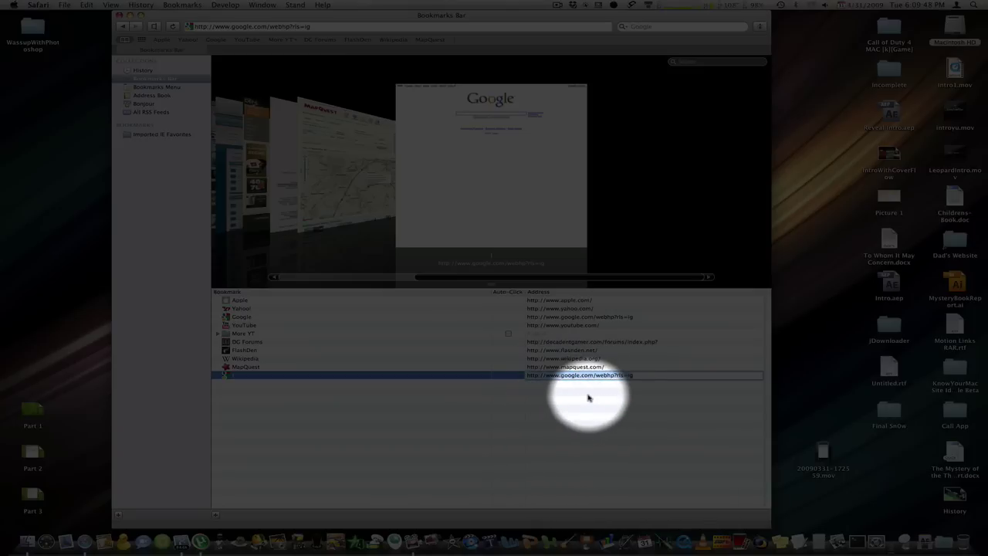
pyautogui.write('javascr')
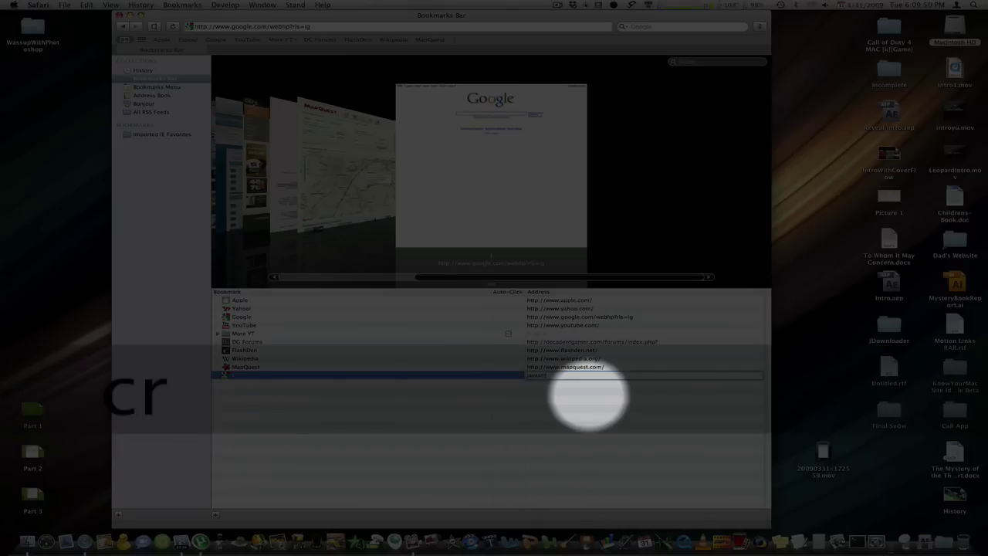
pyautogui.write('ipt')
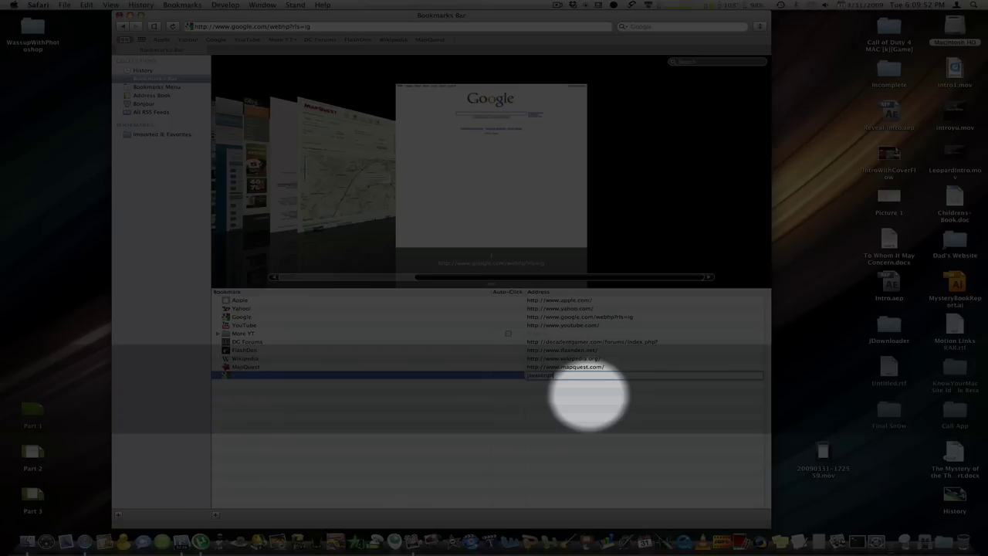
pyautogui.write(':')
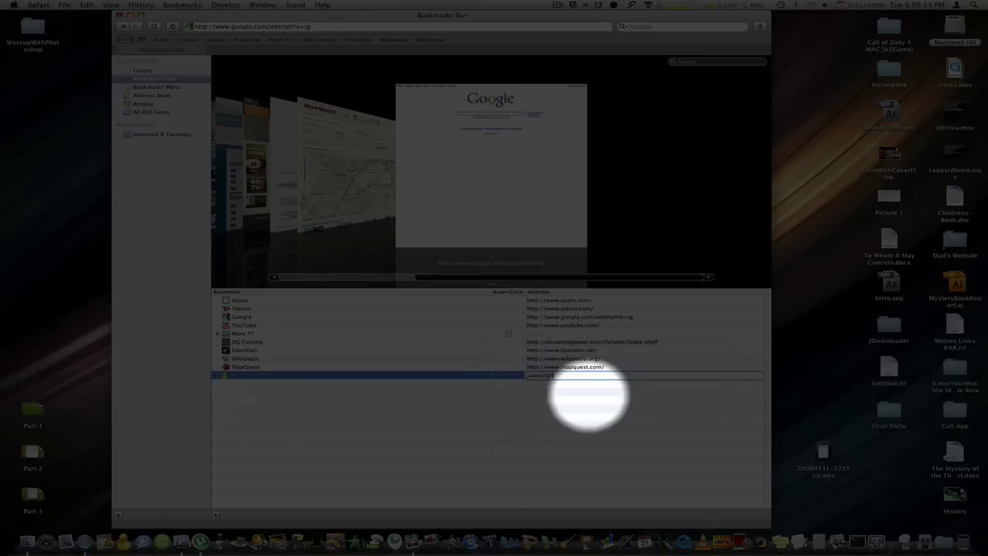
pyautogui.write(':')
pyautogui.press('Return')
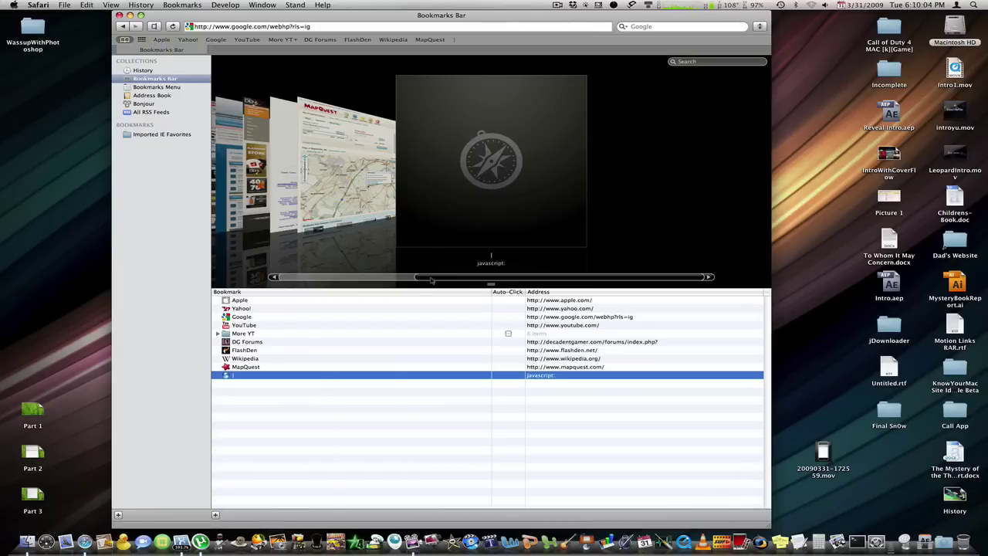
# Remove the MapQuest bookmark from the bookmarks bar
pyautogui.moveTo(432, 281); pyautogui.dragTo(266, 278)
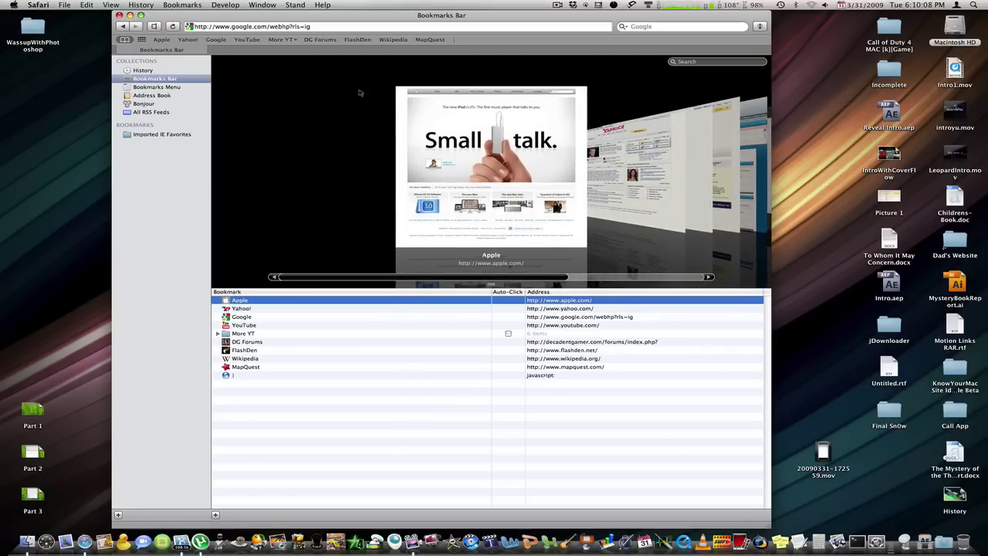
pyautogui.moveTo(444, 35); pyautogui.dragTo(411, 90)
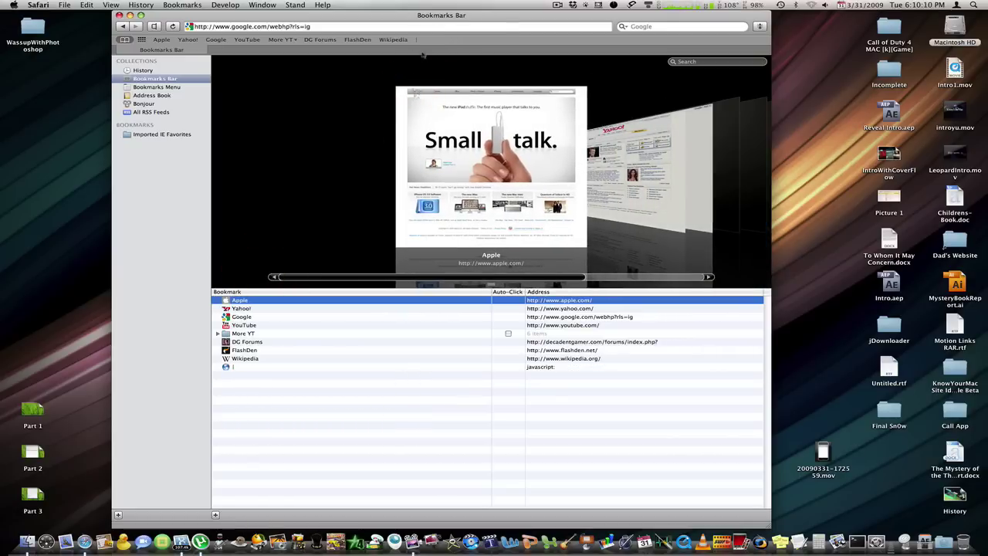
# Load the Google page and test what the "|" separator bookmark does when activated
pyautogui.click(213, 39)
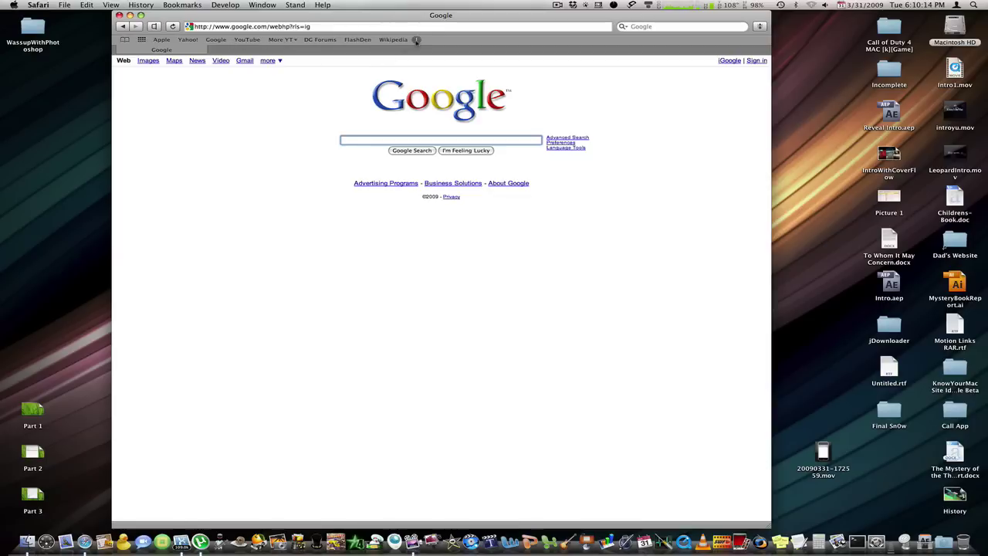
pyautogui.click(417, 40)
pyautogui.click(418, 41)
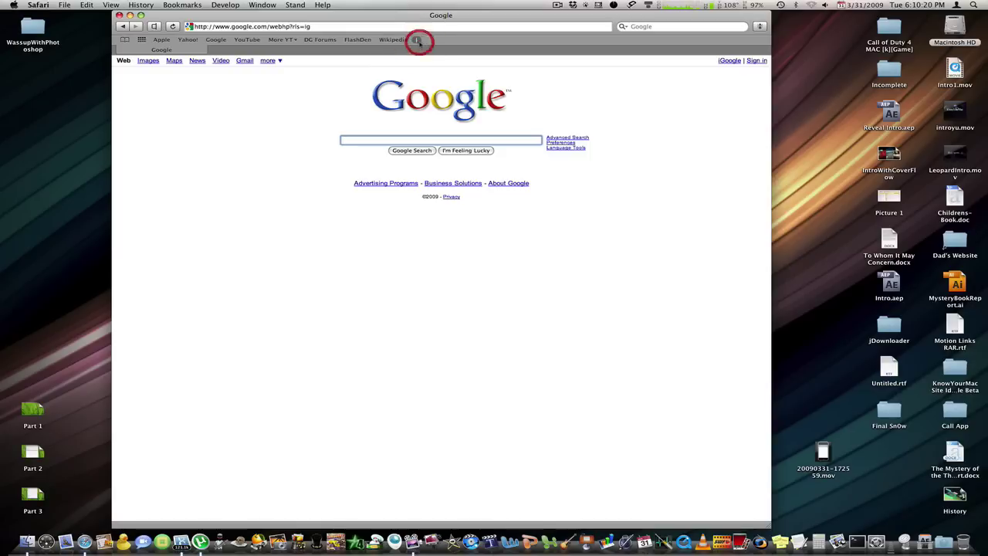
# Move the "|" separator between More YT and DG Forums, test it, and return it to the end of the bookmarks bar
pyautogui.moveTo(418, 41); pyautogui.dragTo(307, 41)
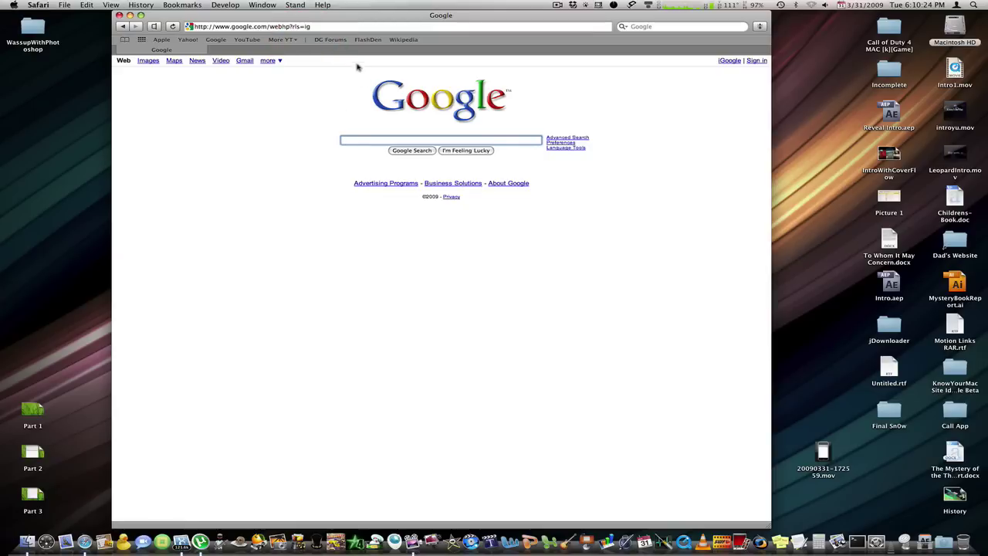
pyautogui.click(305, 41)
pyautogui.moveTo(303, 40); pyautogui.dragTo(423, 41)
# Make four copies of the "|" separator bookmark in the Bookmarks Bar collection
pyautogui.click(124, 39)
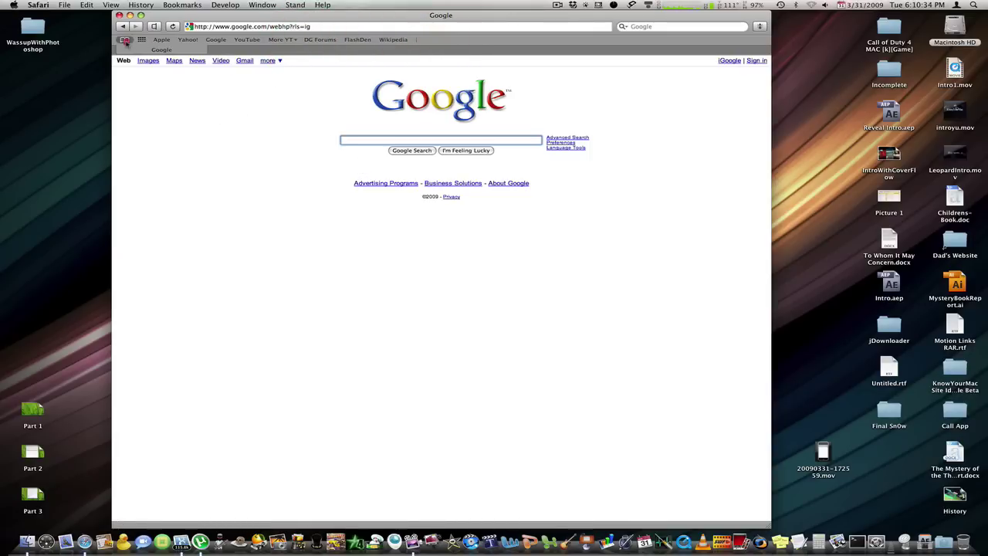
pyautogui.click(163, 80)
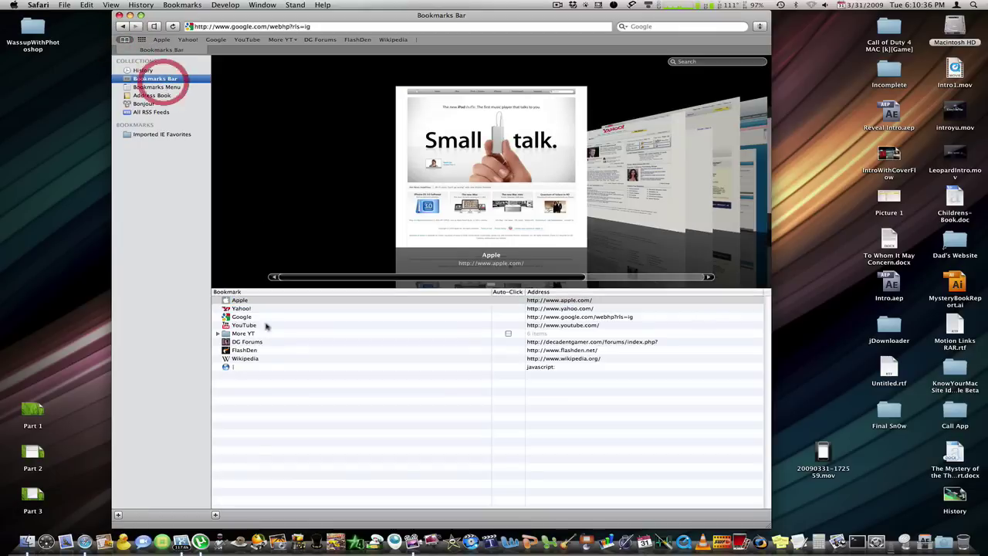
pyautogui.click(254, 368)
pyautogui.moveTo(254, 370); pyautogui.dragTo(265, 399)
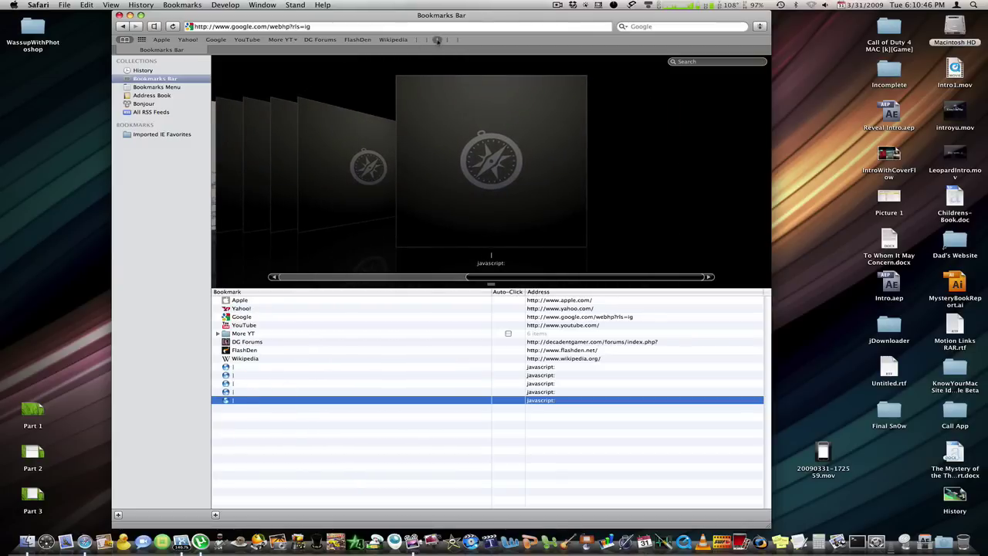
# Place one "|" separator before each of Apple, Yahoo!, Google, YouTube and More YT on the bookmarks bar
pyautogui.moveTo(399, 43); pyautogui.dragTo(150, 42)
pyautogui.moveTo(426, 40); pyautogui.dragTo(190, 40)
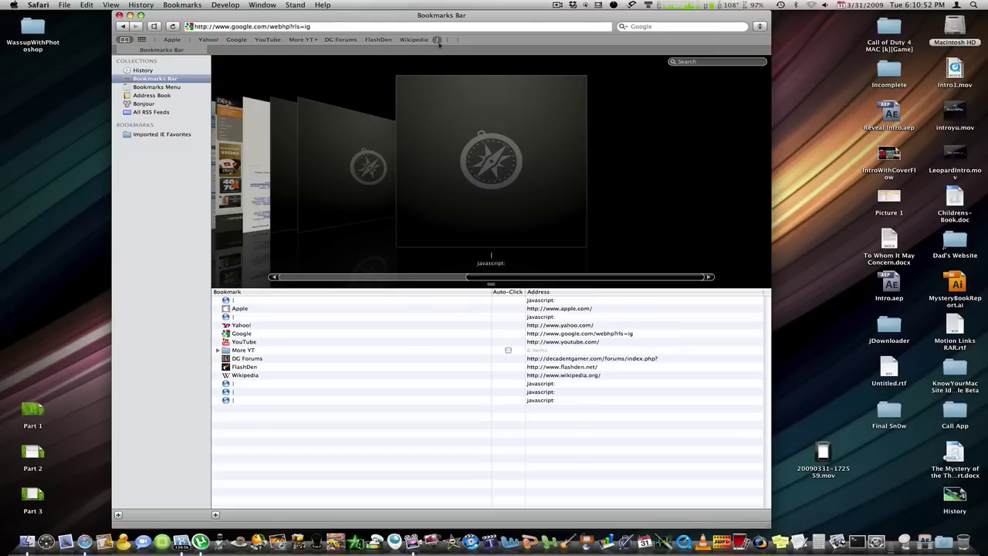
pyautogui.moveTo(440, 39); pyautogui.dragTo(266, 45)
pyautogui.moveTo(457, 39); pyautogui.dragTo(315, 40)
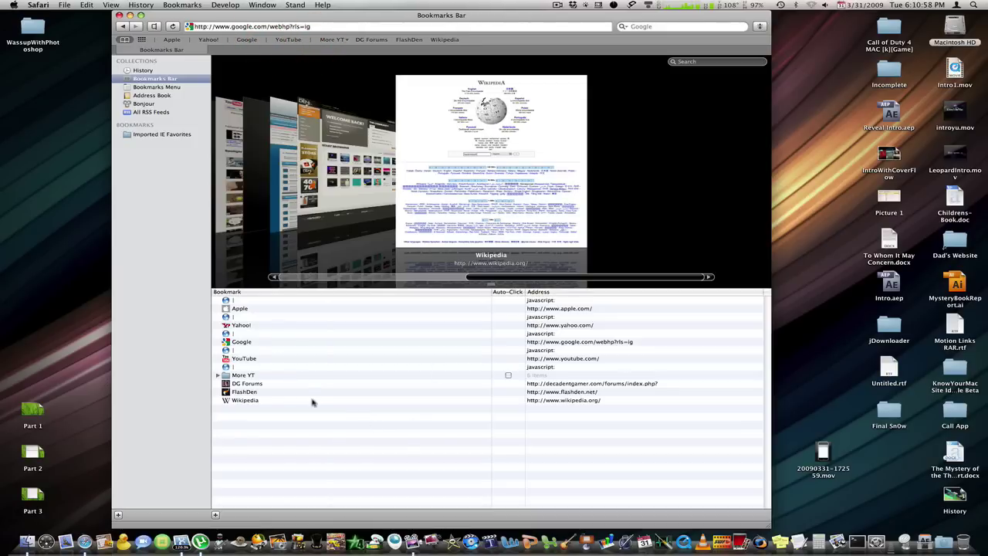
# Add more "|" separator copies and place them before DG Forums, FlashDen and Wikipedia and after Wikipedia
pyautogui.moveTo(253, 366); pyautogui.dragTo(265, 420)
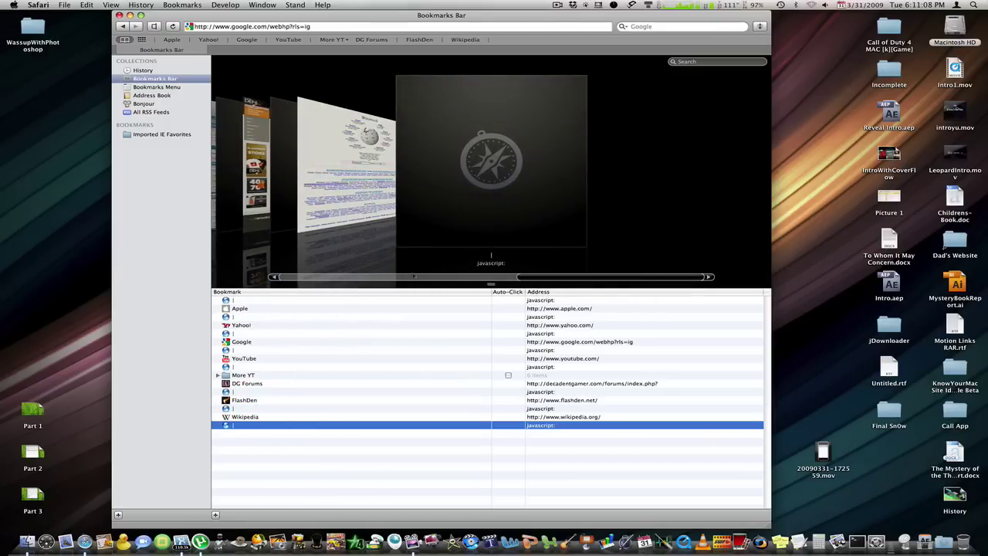
pyautogui.moveTo(267, 418); pyautogui.dragTo(265, 441)
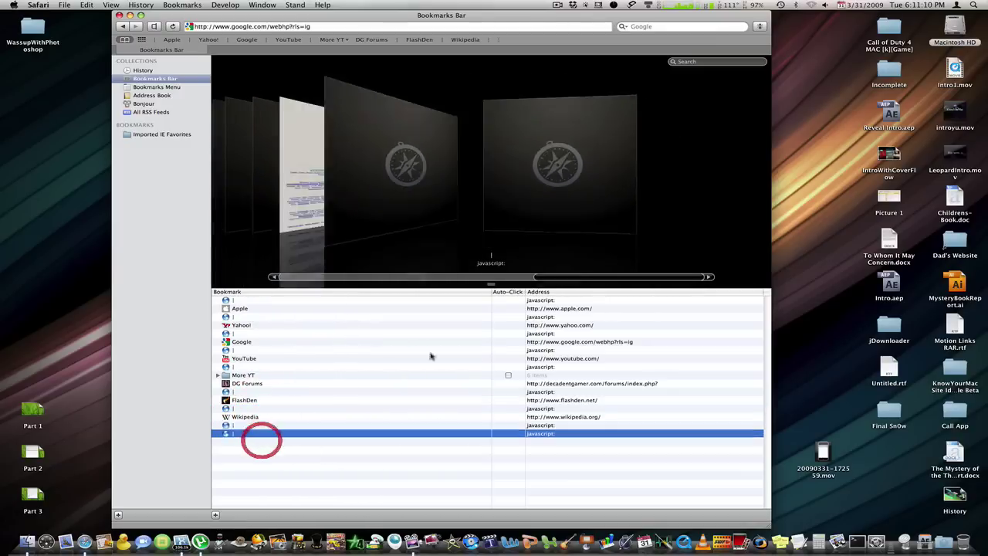
pyautogui.moveTo(499, 40); pyautogui.dragTo(359, 40)
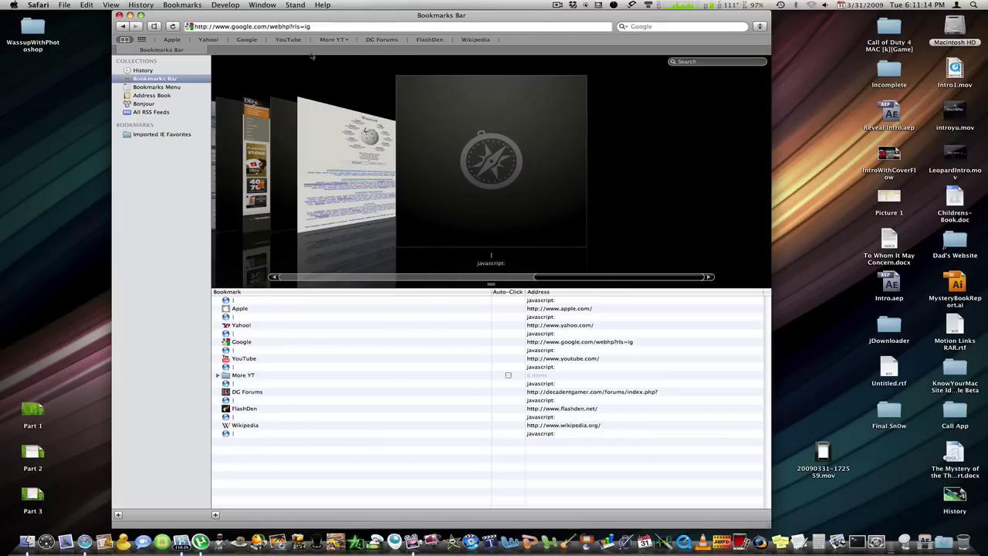